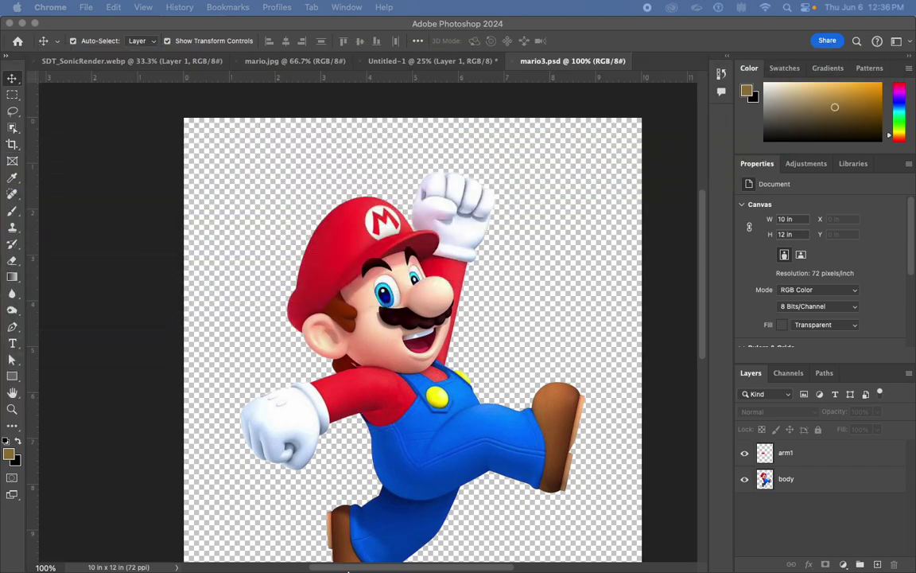
Step: Launch Adobe After Effects 2024 by searching 'after' in Launchpad
mouse_move(362, 569)
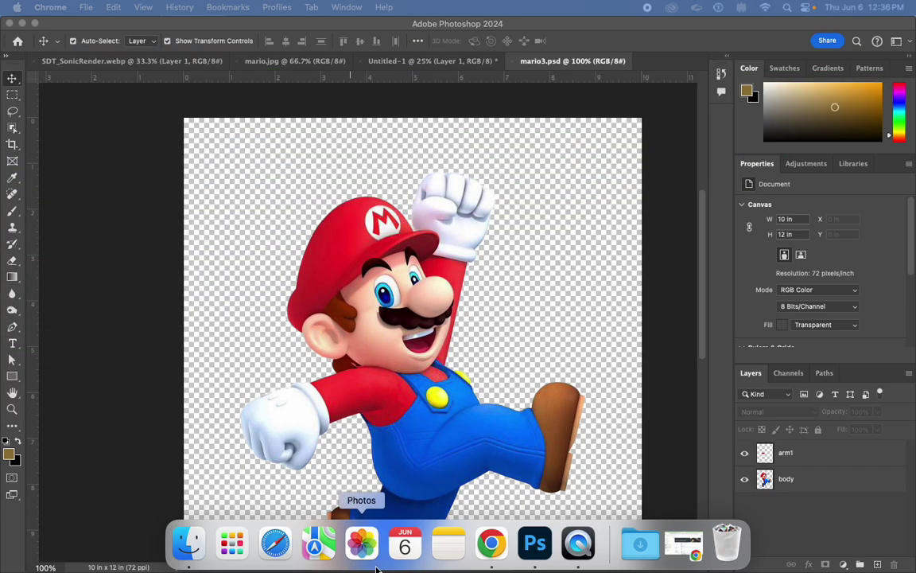
click(232, 549)
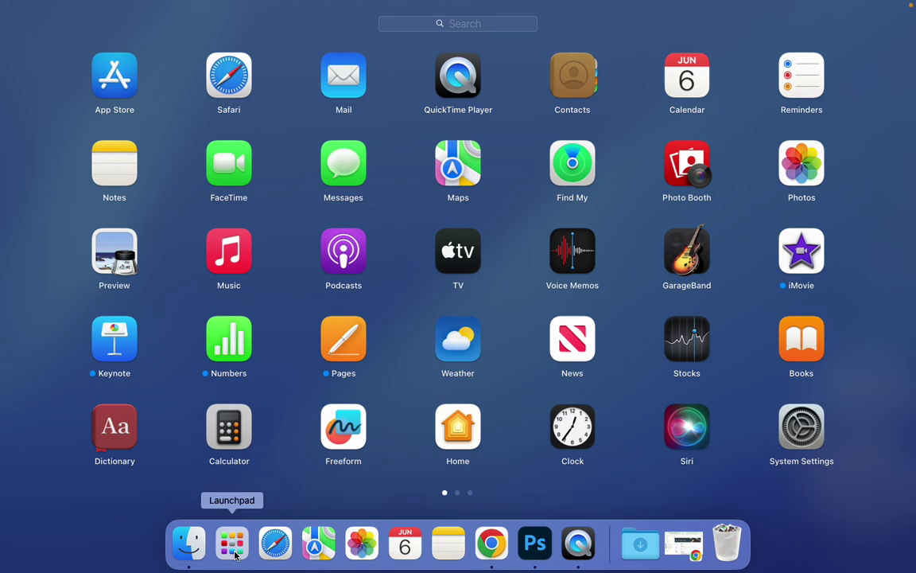
text(after)
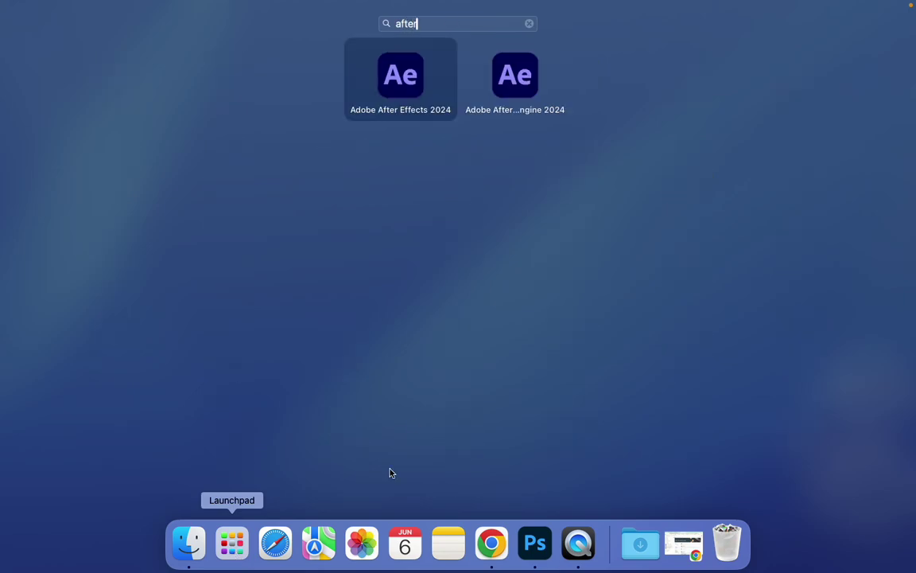
key(Return)
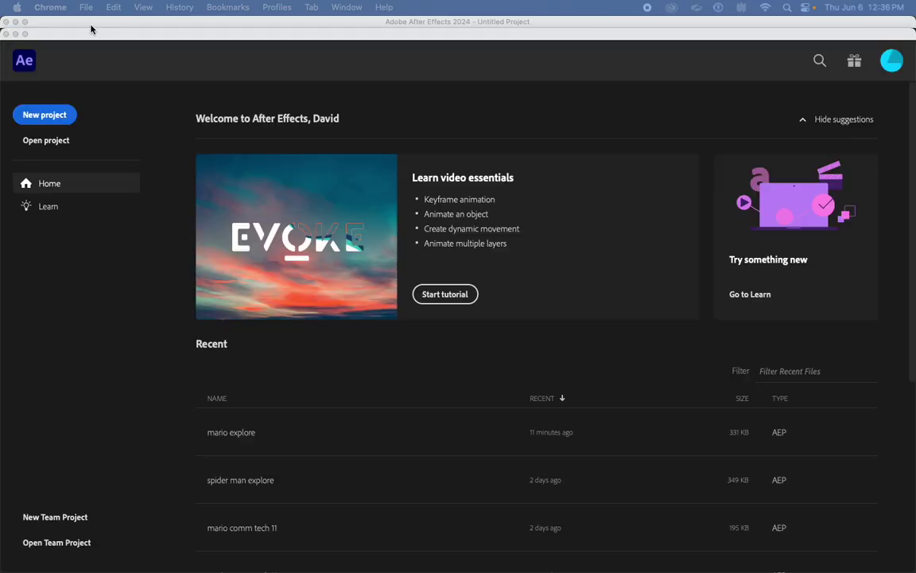
Step: Open the mario explore project's intro title composition with the playhead back at 0
click(238, 432)
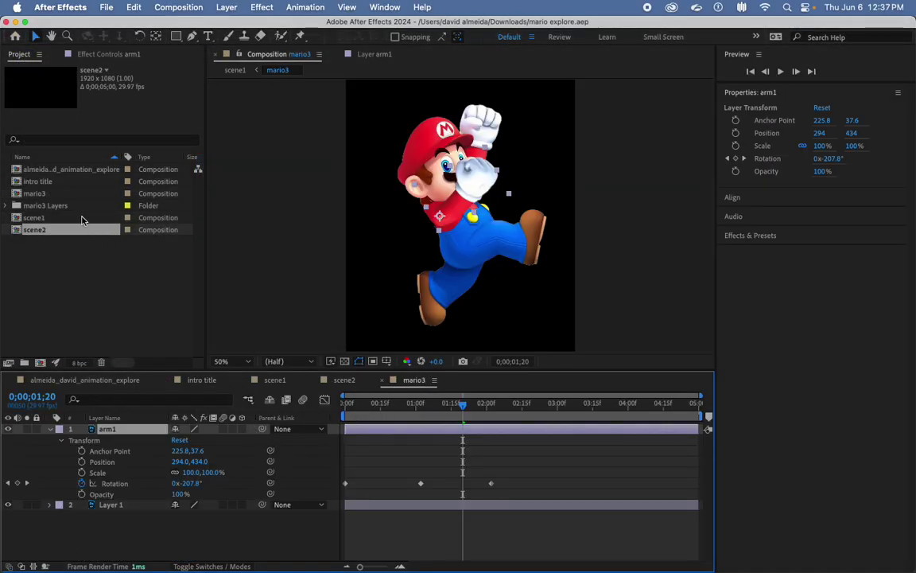
double_click(26, 183)
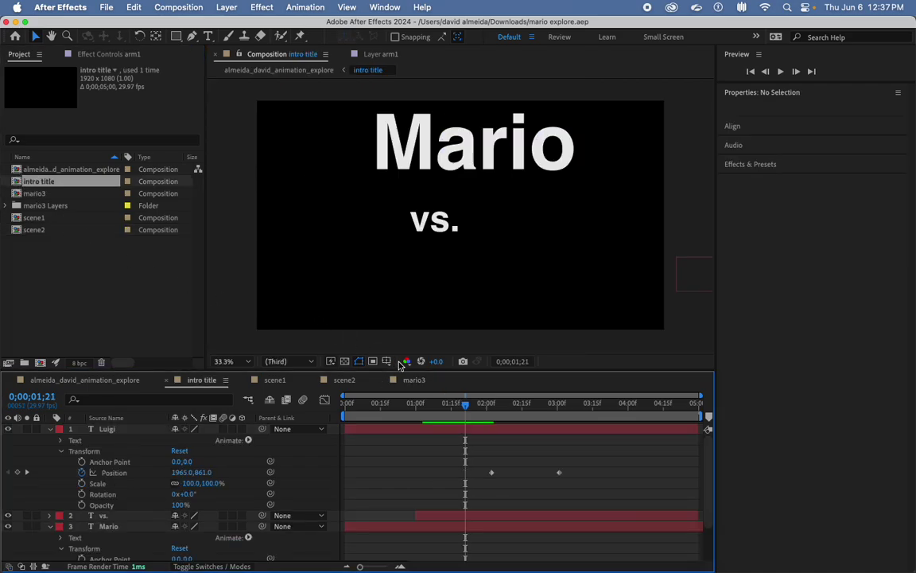
click(394, 407)
drag(395, 410, 345, 406)
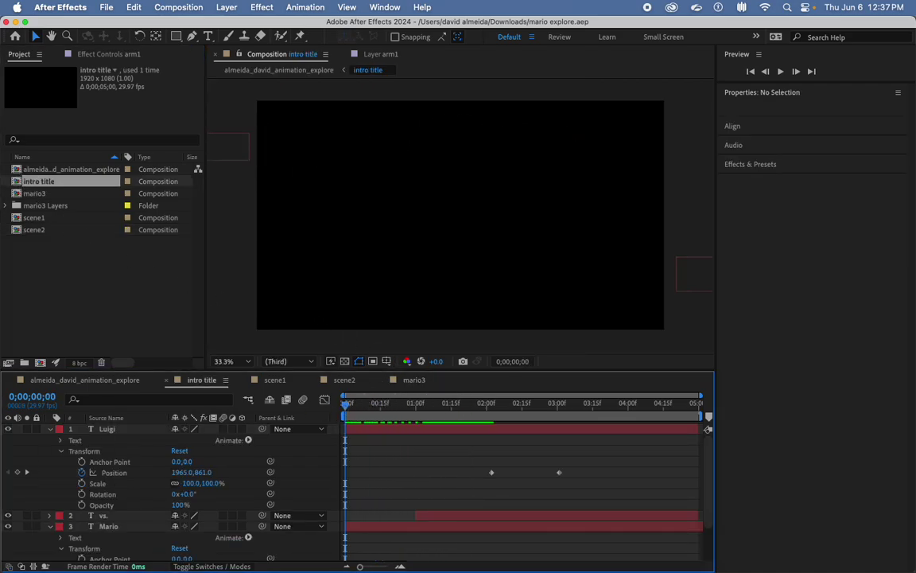
Step: Collapse the Luigi and Mario layer properties, then bring up the New Composition dialog
click(49, 429)
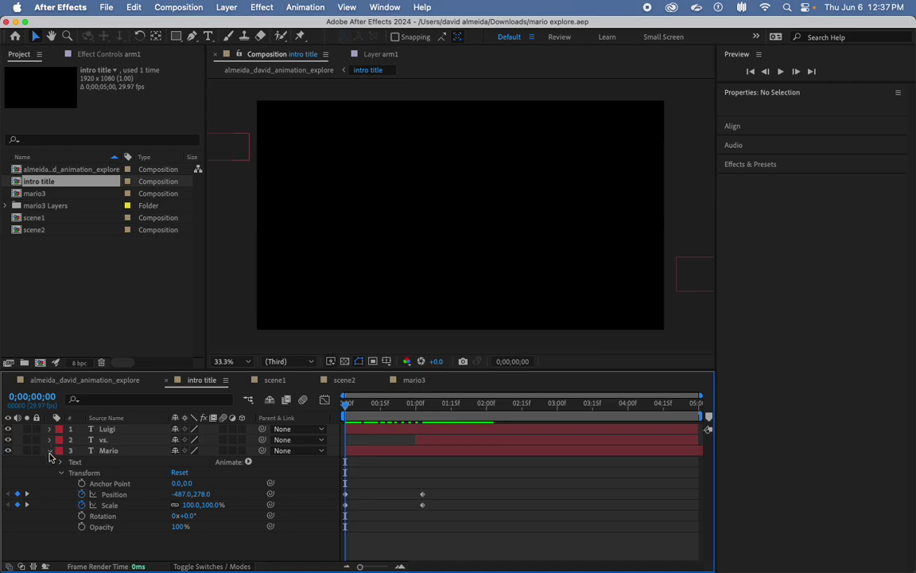
click(49, 451)
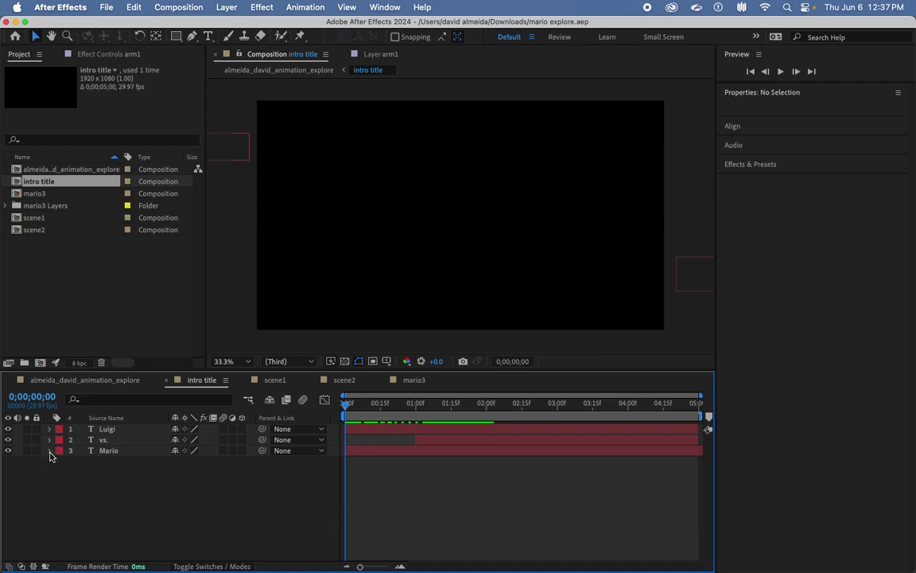
click(183, 8)
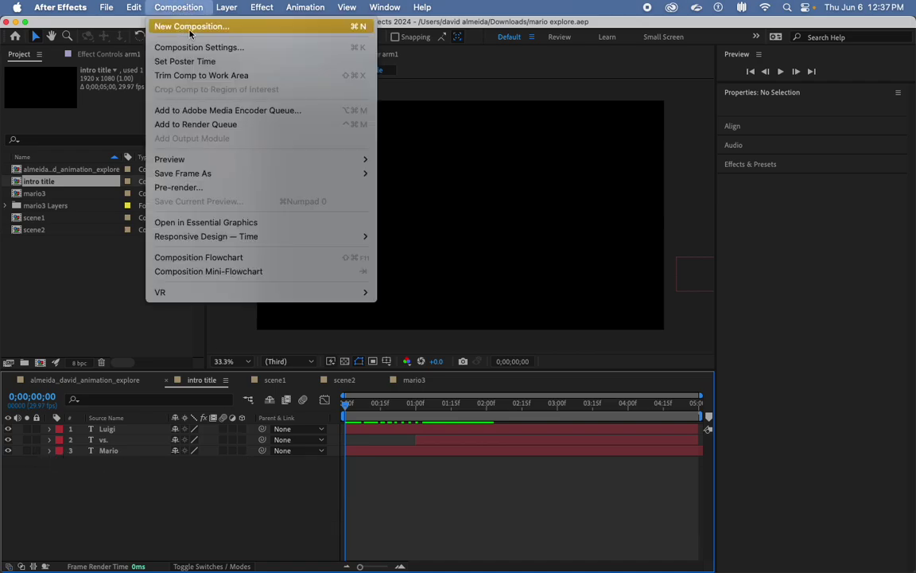
click(191, 26)
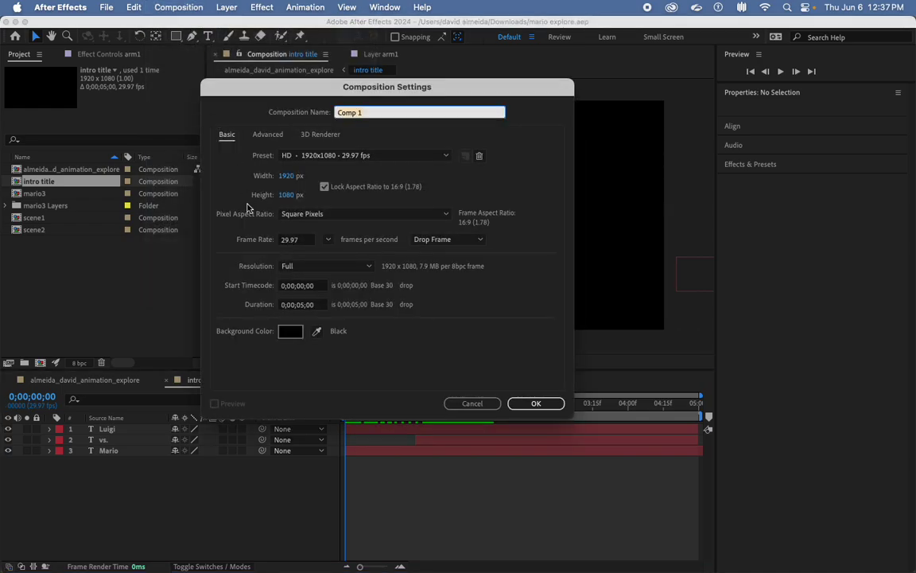
Step: Cancel the new composition and start a new solid coloured pure red (FE0028)
click(472, 403)
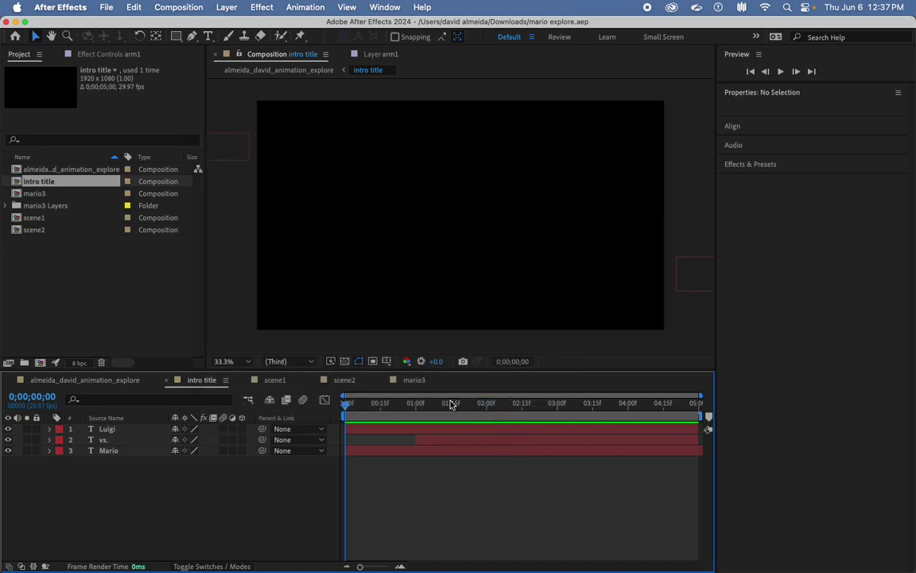
mouse_move(347, 407)
mouse_down()
mouse_move(374, 404)
mouse_move(347, 403)
mouse_up()
click(227, 8)
mouse_move(208, 29)
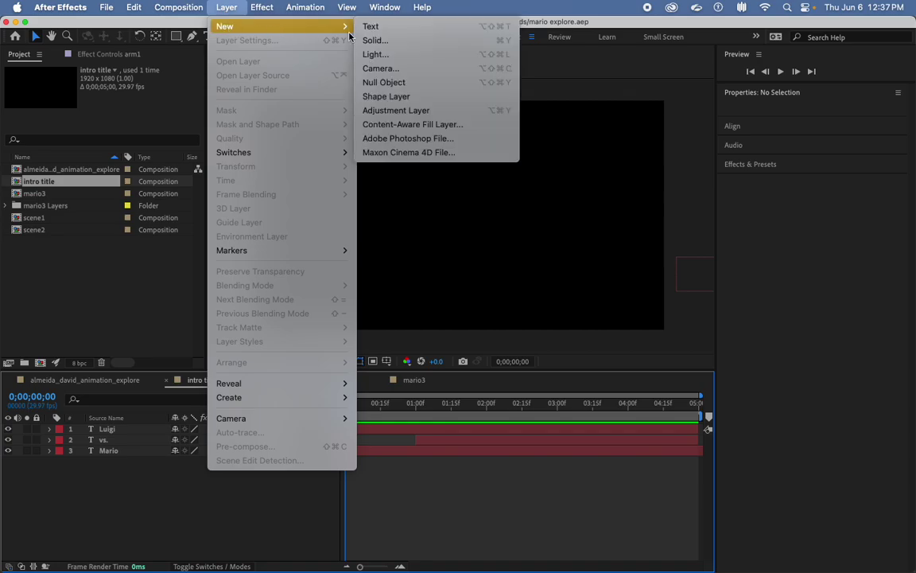
click(375, 40)
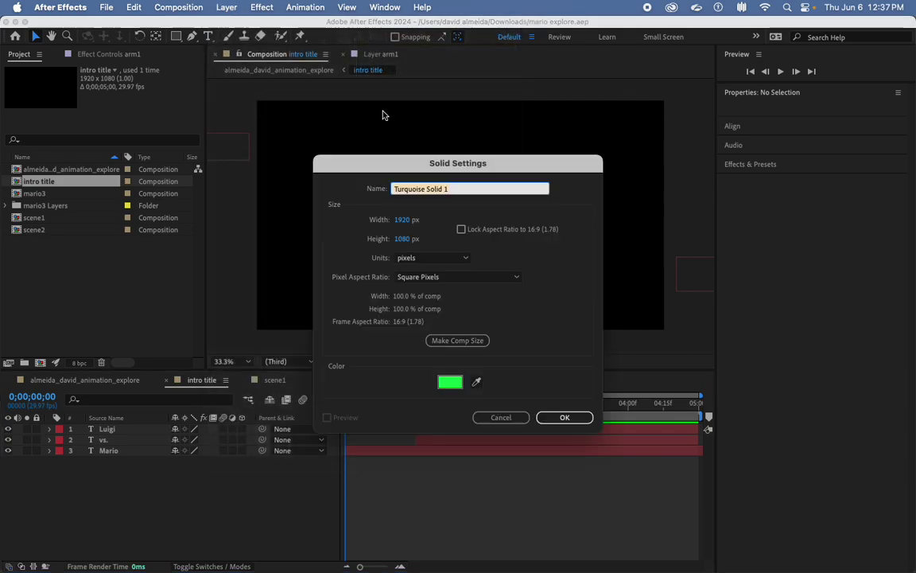
click(450, 384)
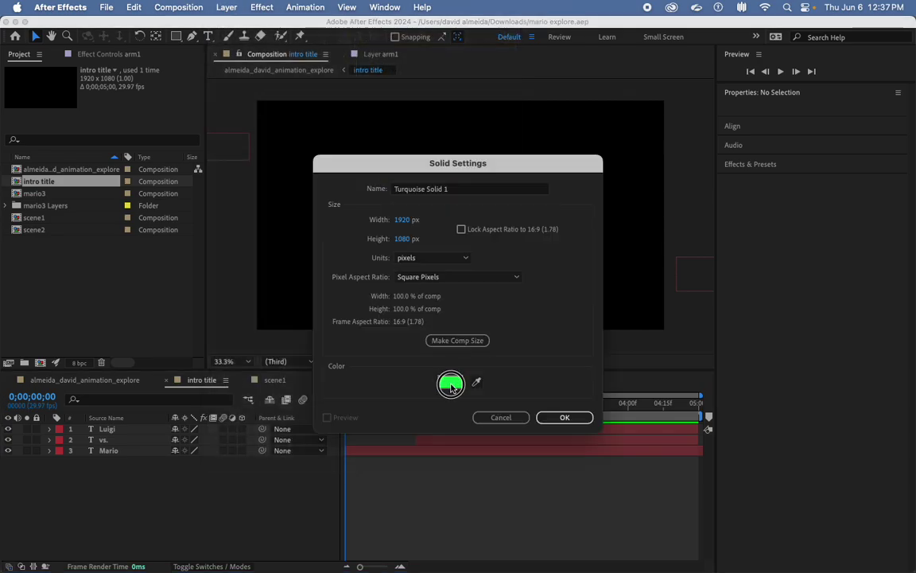
click(488, 299)
drag(488, 299, 484, 229)
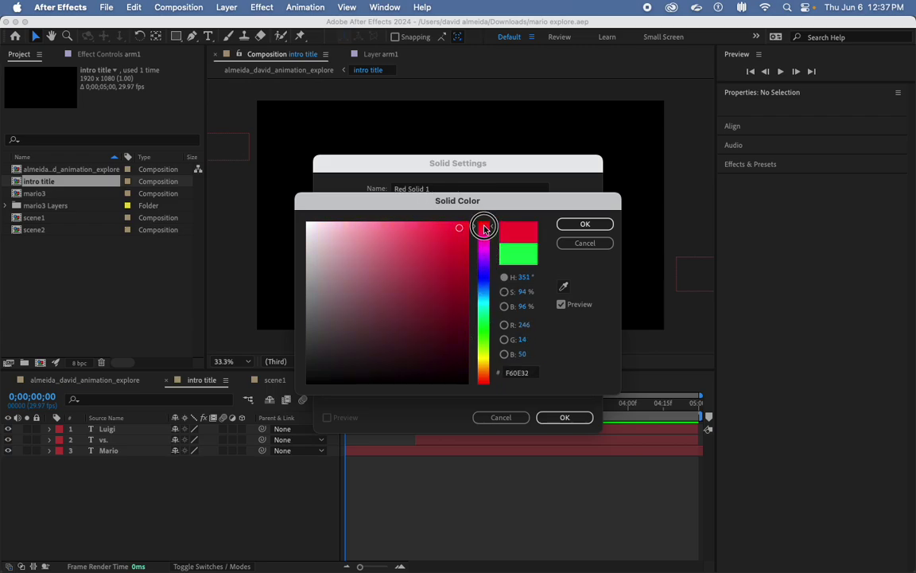
click(466, 226)
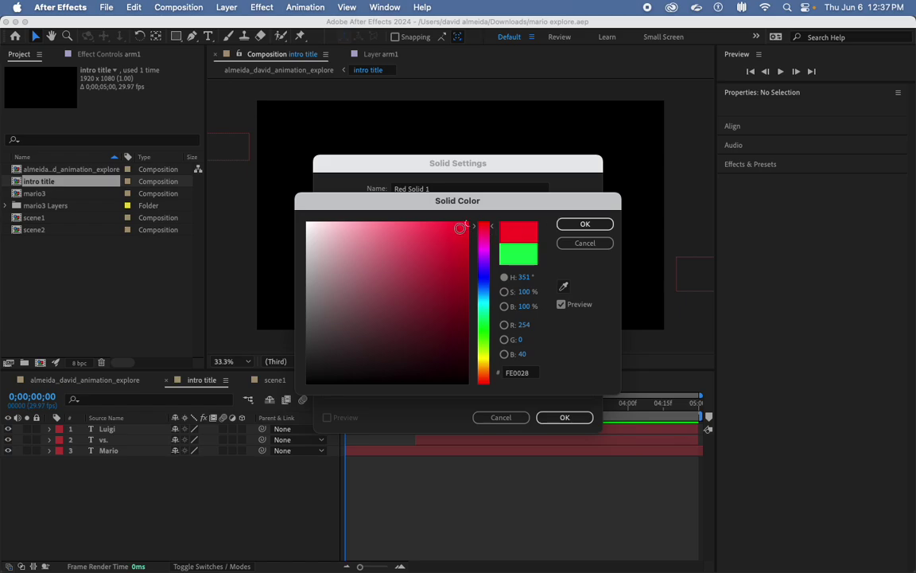
Step: Create Red Solid 1 and move it beneath the title layers as background
click(588, 226)
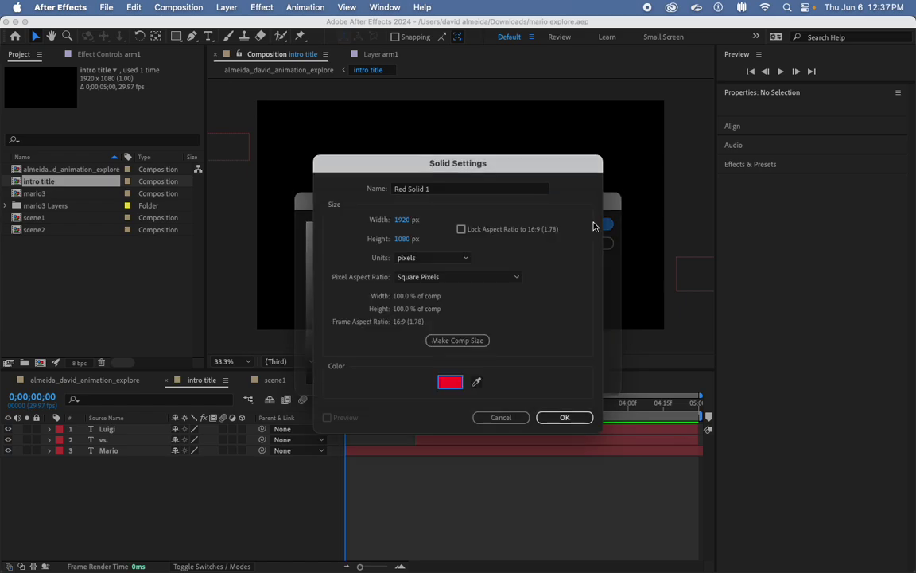
click(562, 418)
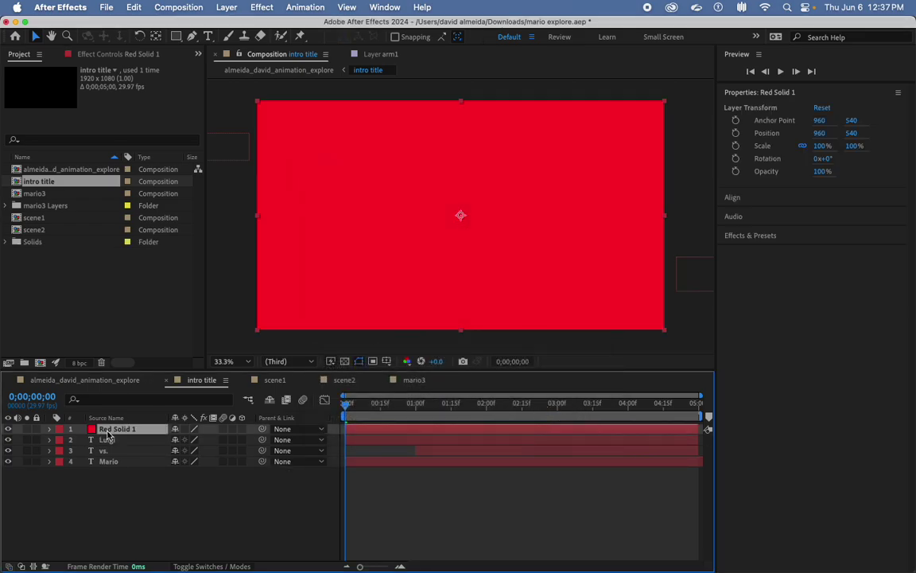
drag(109, 433, 106, 472)
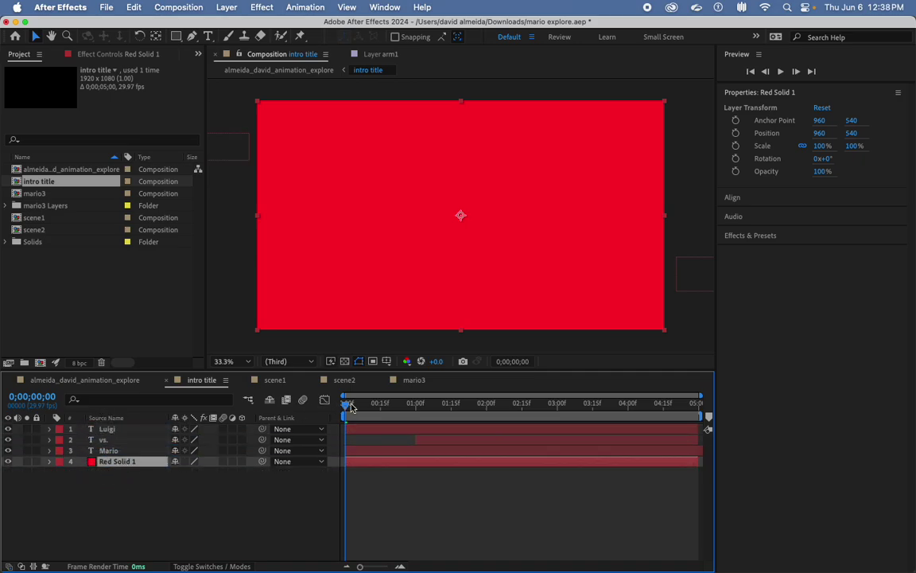
drag(346, 404, 540, 406)
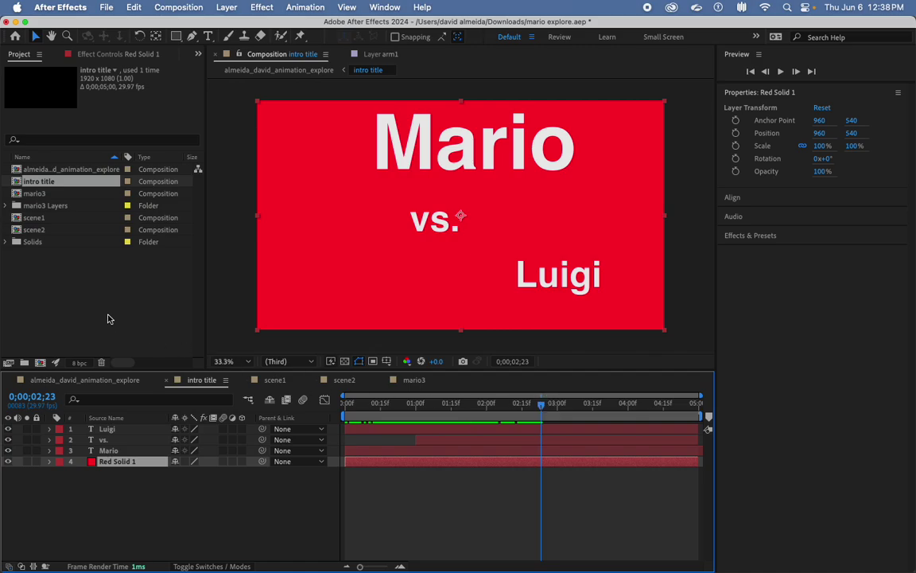
Step: Import tdot.jpeg into intro title and place it just above Red Solid 1
click(87, 289)
double_click(87, 290)
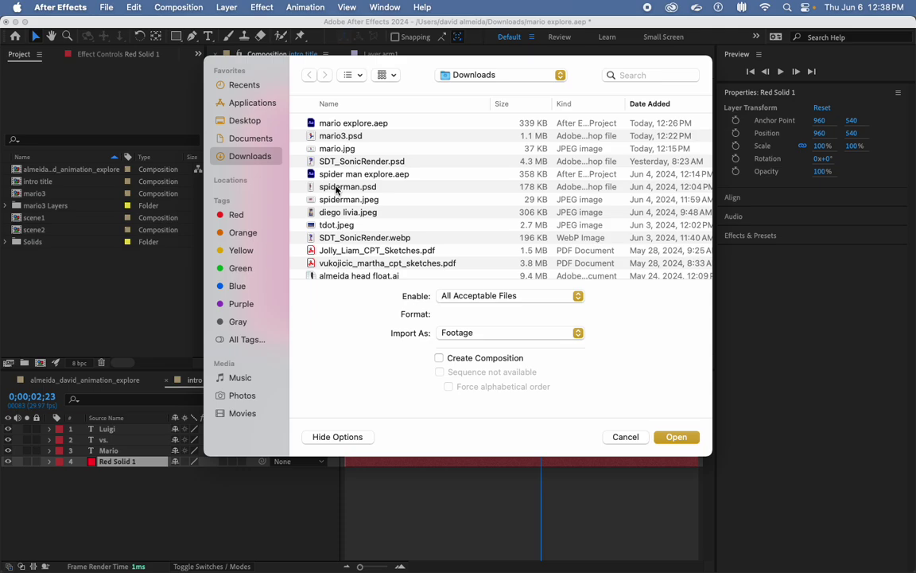
double_click(328, 225)
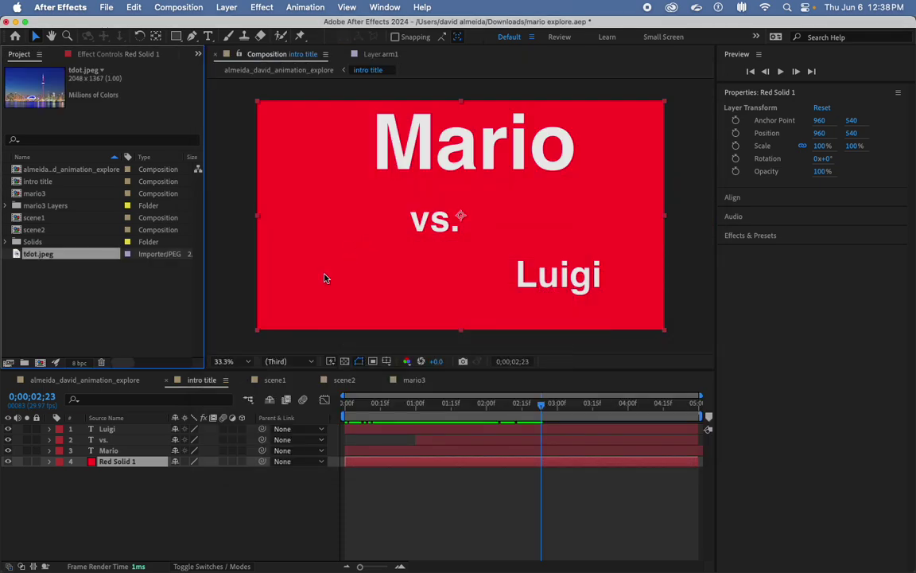
drag(22, 253, 168, 502)
mouse_move(112, 475)
mouse_down()
mouse_move(98, 475)
mouse_move(107, 459)
mouse_up()
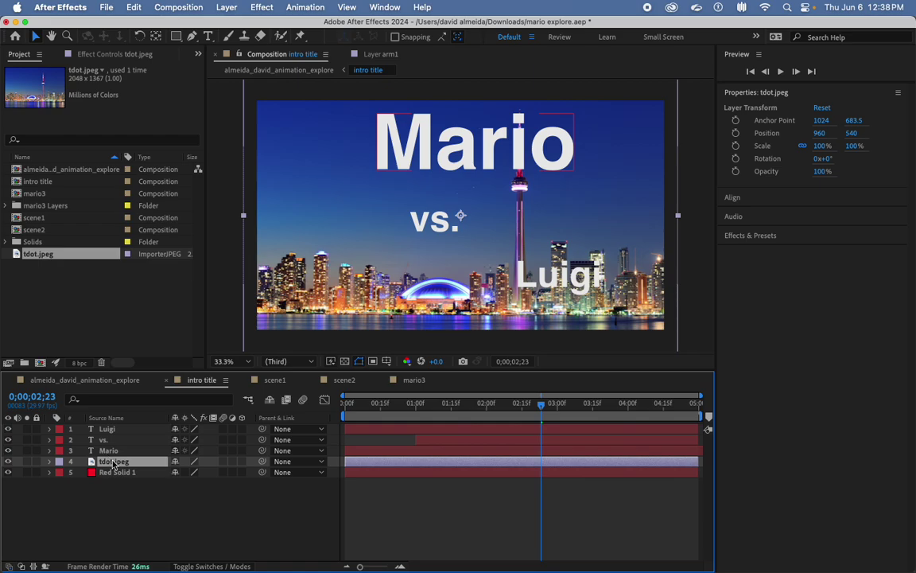
click(226, 8)
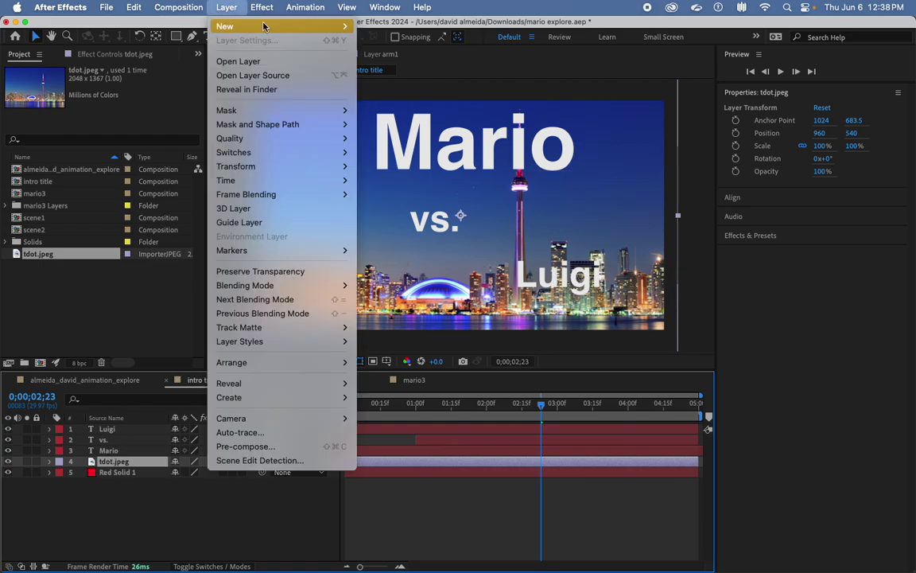
click(101, 258)
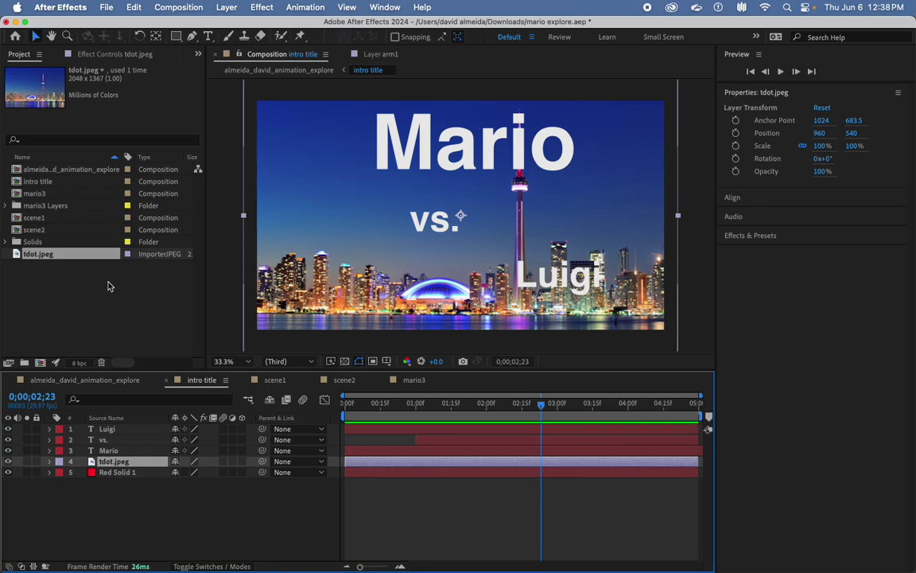
click(56, 170)
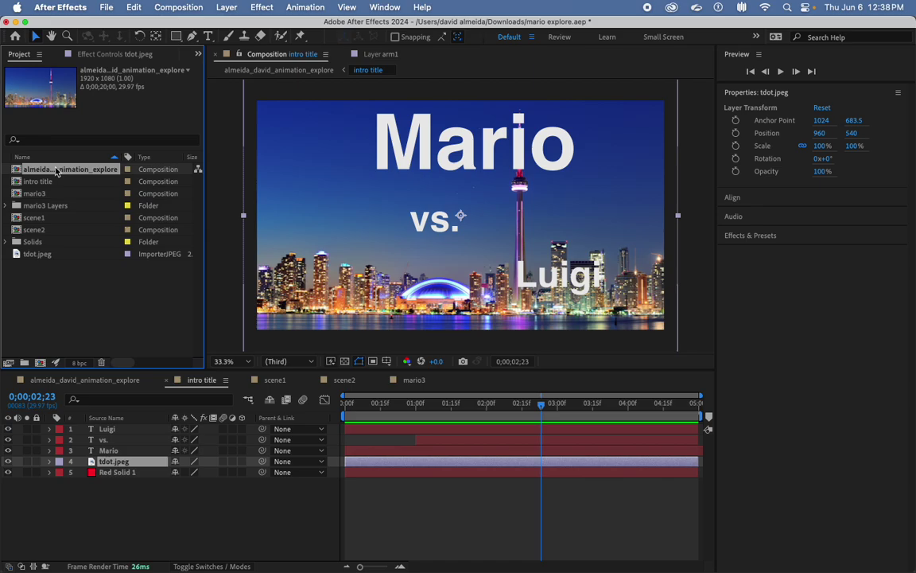
double_click(56, 170)
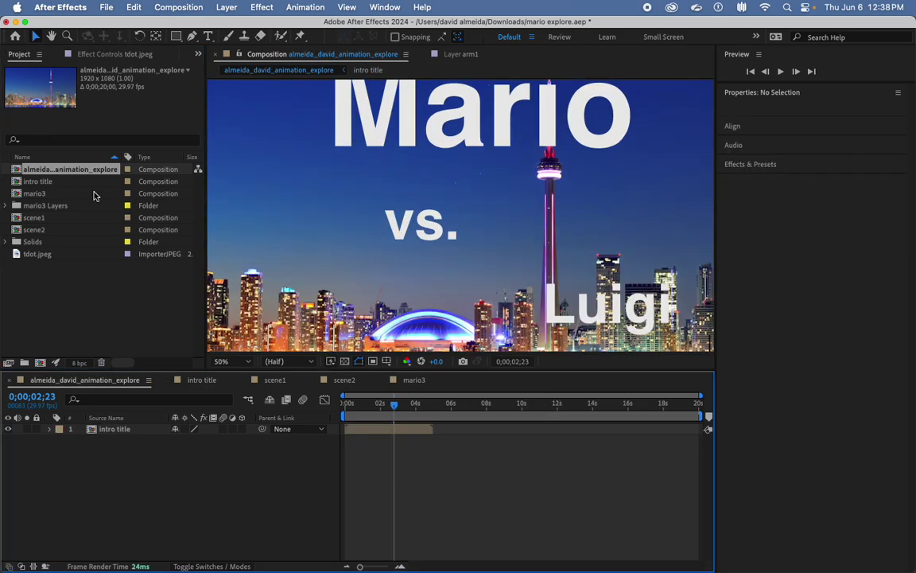
click(373, 406)
drag(373, 406, 700, 401)
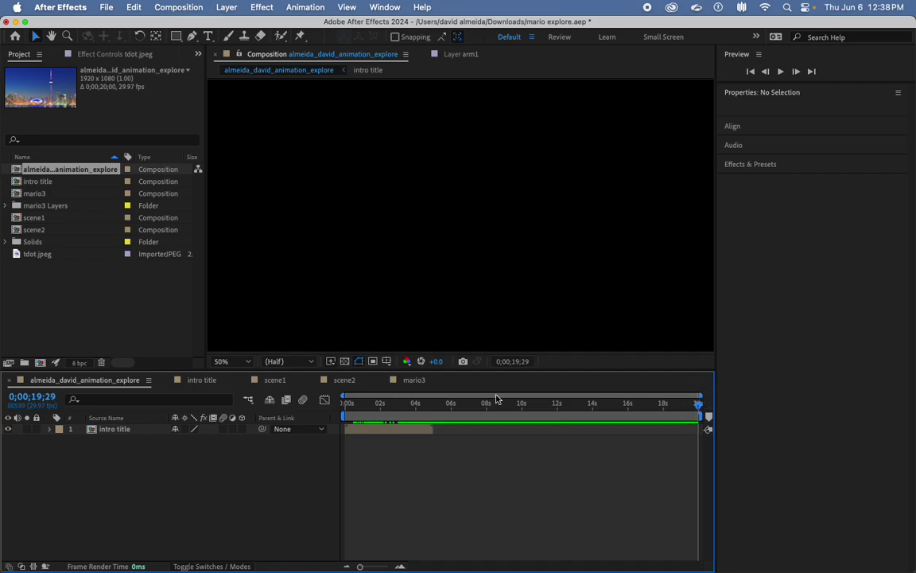
click(162, 9)
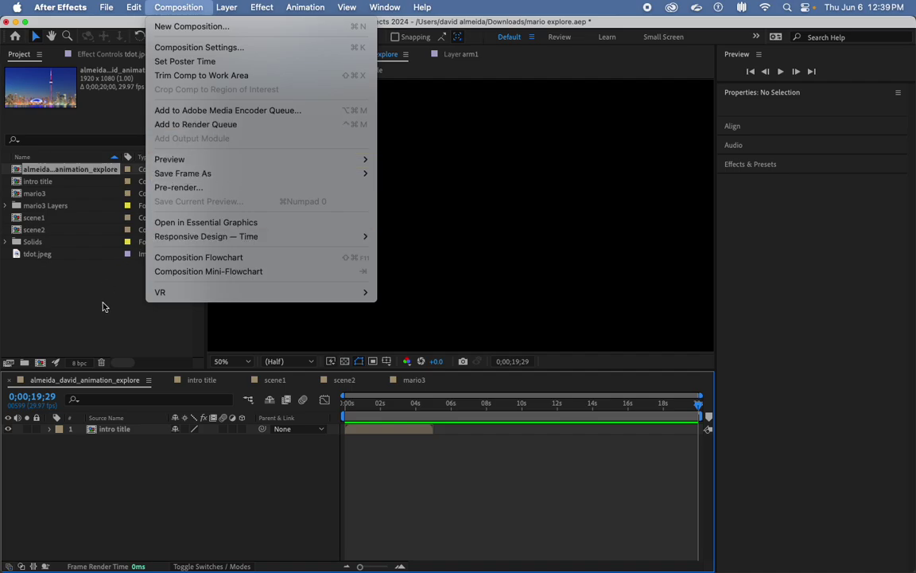
click(94, 274)
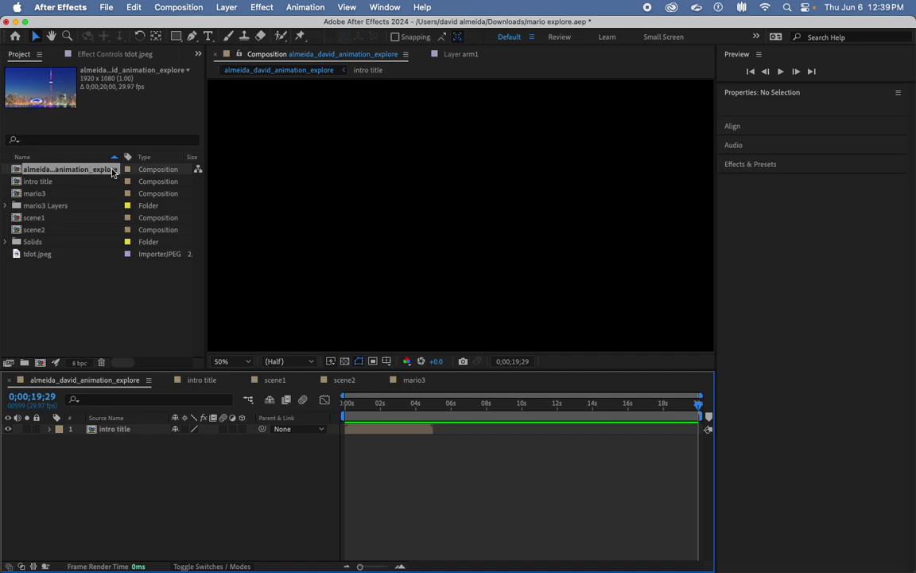
Step: Briefly reopen intro title, then return to the almeida_david_animation_explore composition
click(43, 182)
double_click(43, 182)
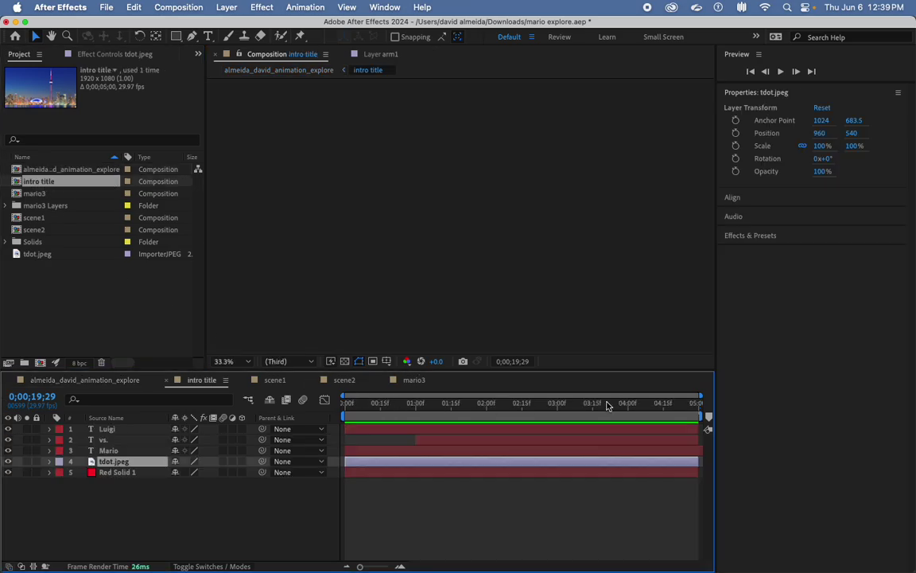
click(70, 168)
double_click(69, 169)
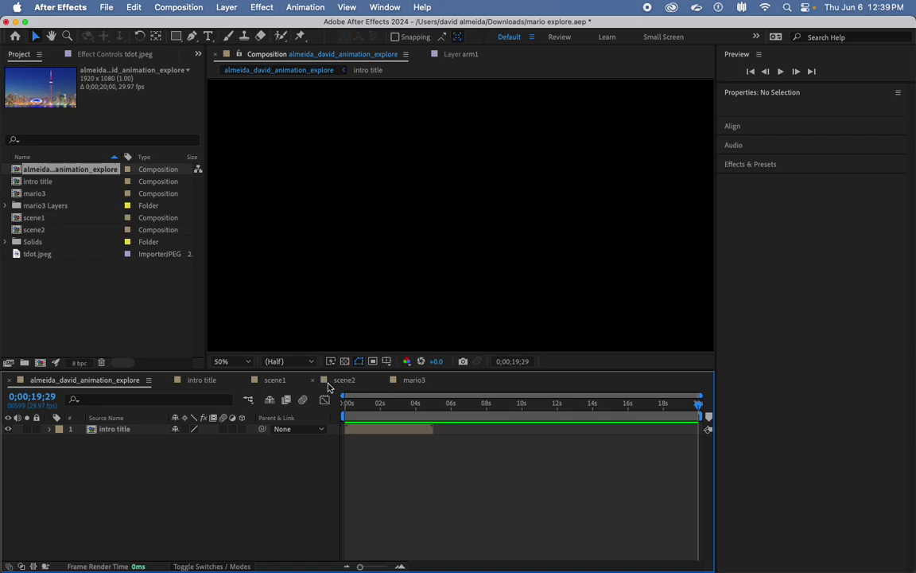
Step: Render the main composition to almeida_david_animation_explore.mp4 in the Downloads folder
click(150, 7)
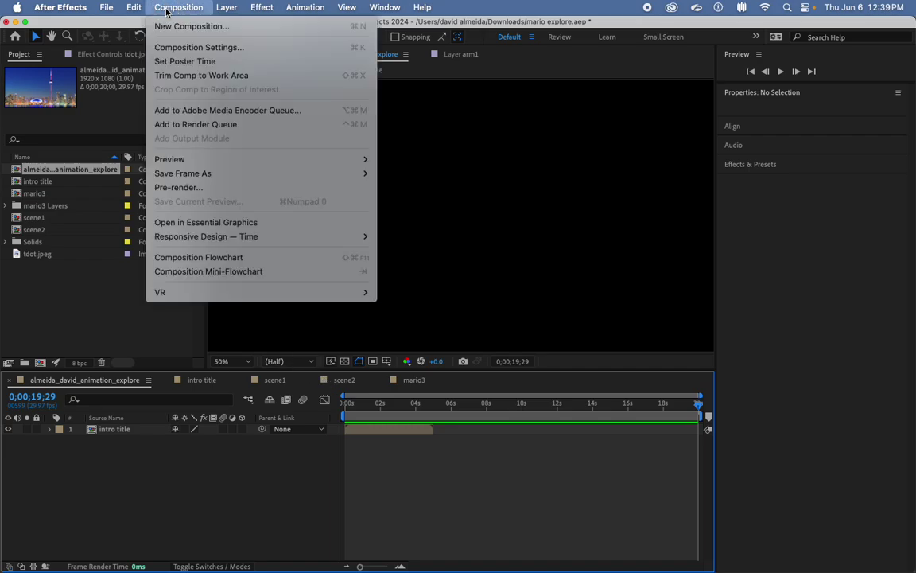
click(188, 125)
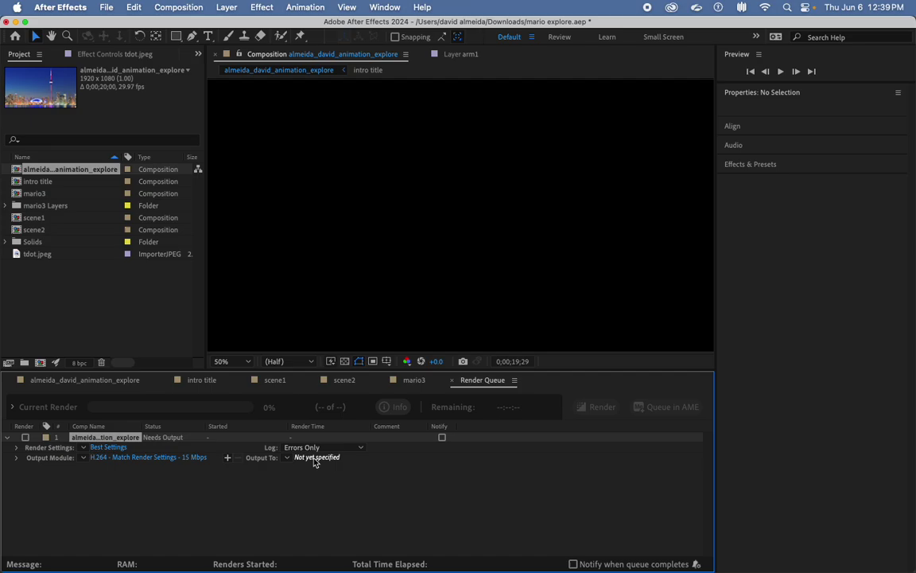
click(317, 461)
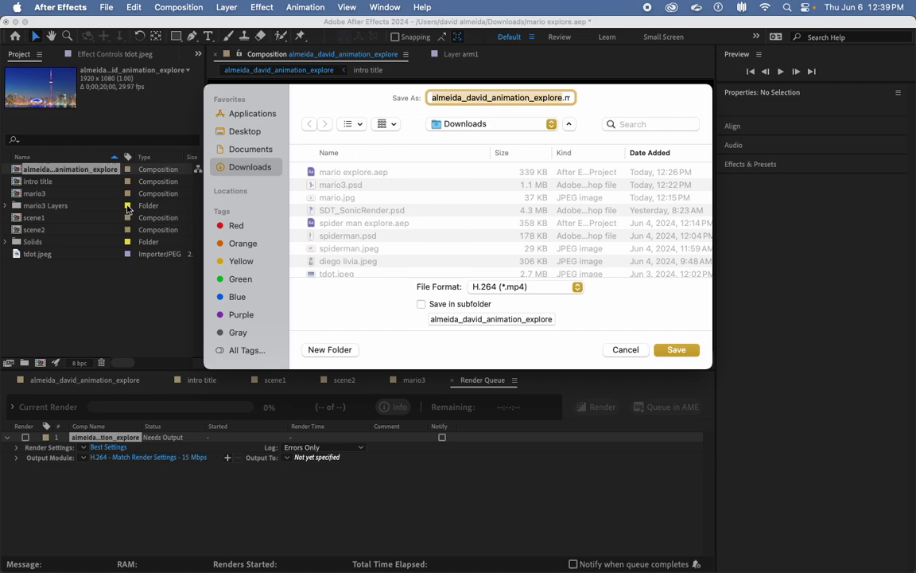
click(676, 350)
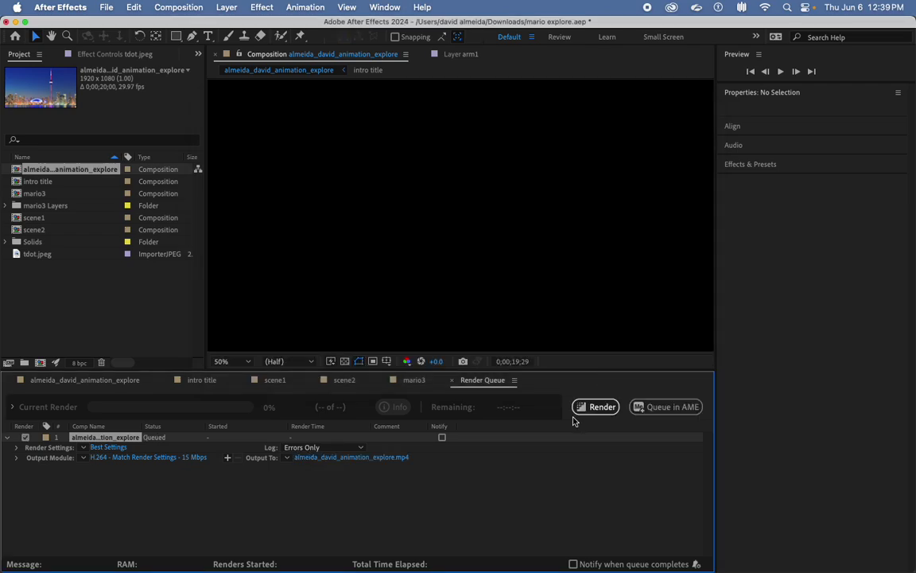
click(593, 413)
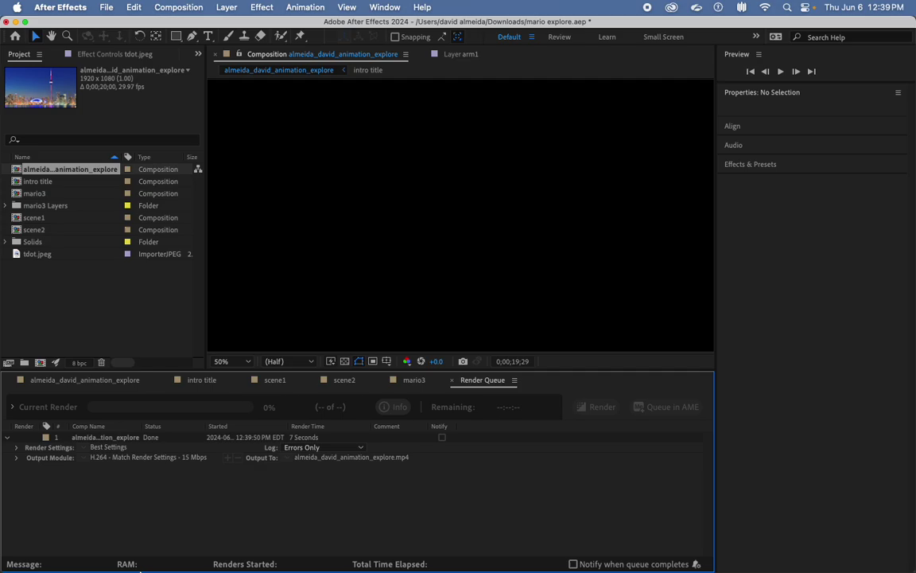
Step: Show the Downloads folder in a centred Finder window with the rendered MP4
click(167, 549)
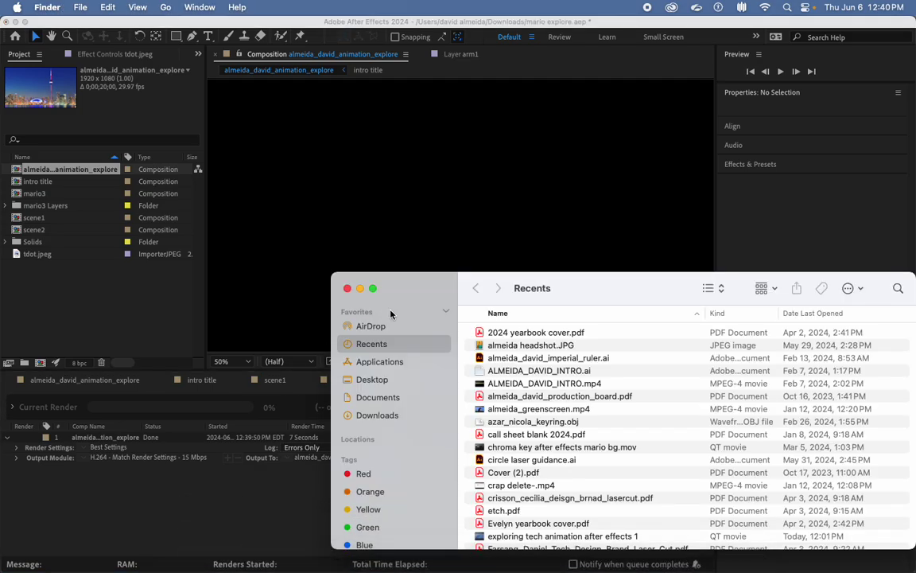
click(378, 415)
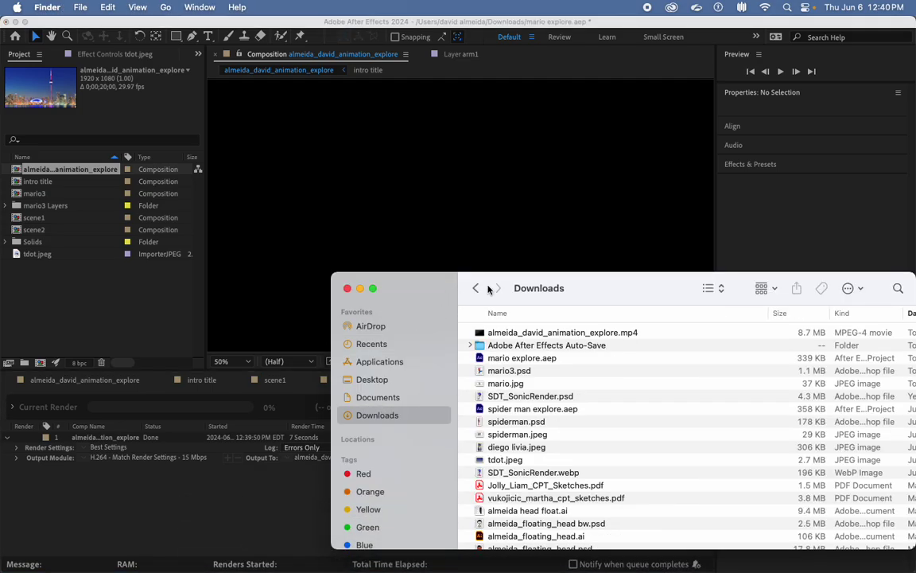
drag(532, 282, 395, 220)
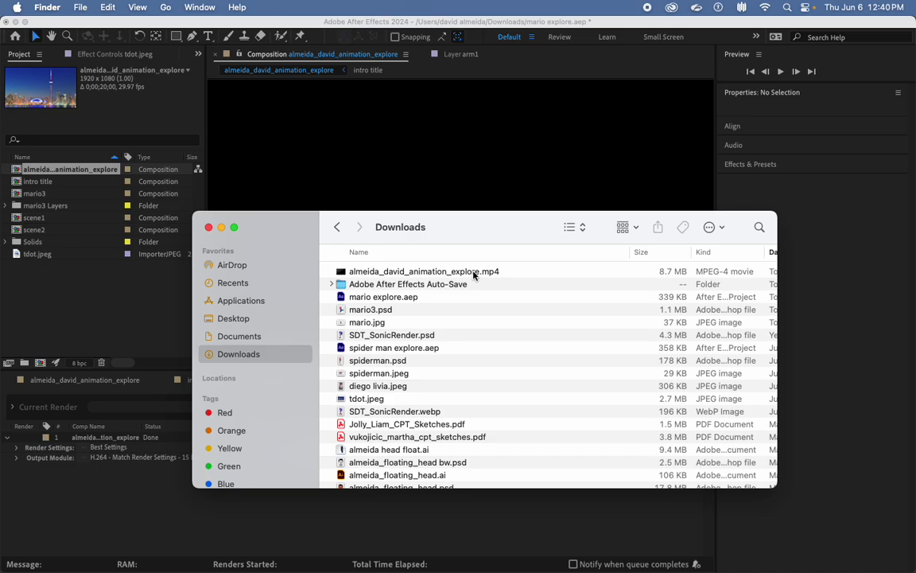